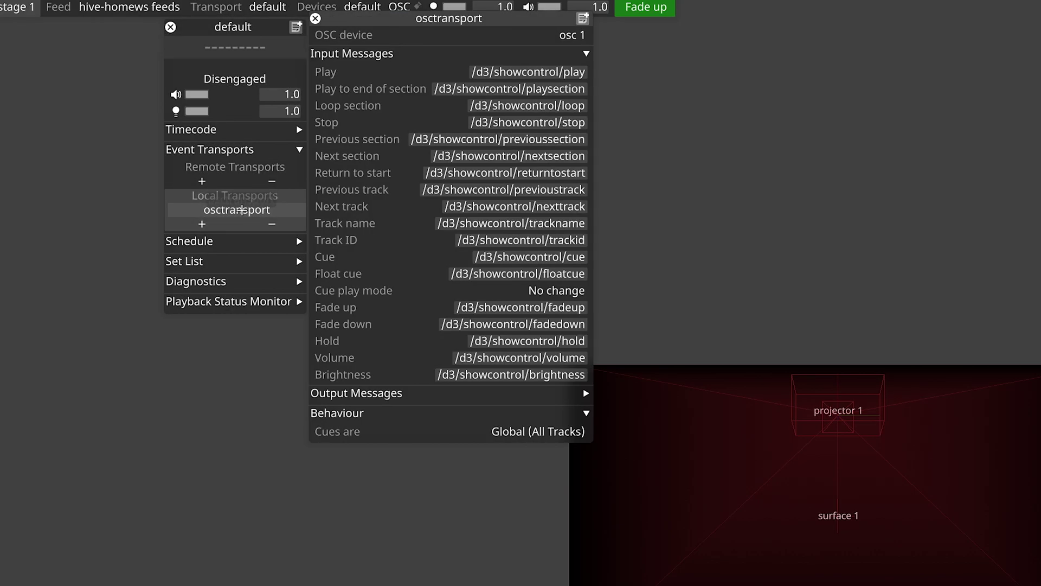
Bring up the OSC Recorders list and open the monitor for the osc 1 device.
drag(365, 22, 384, 69)
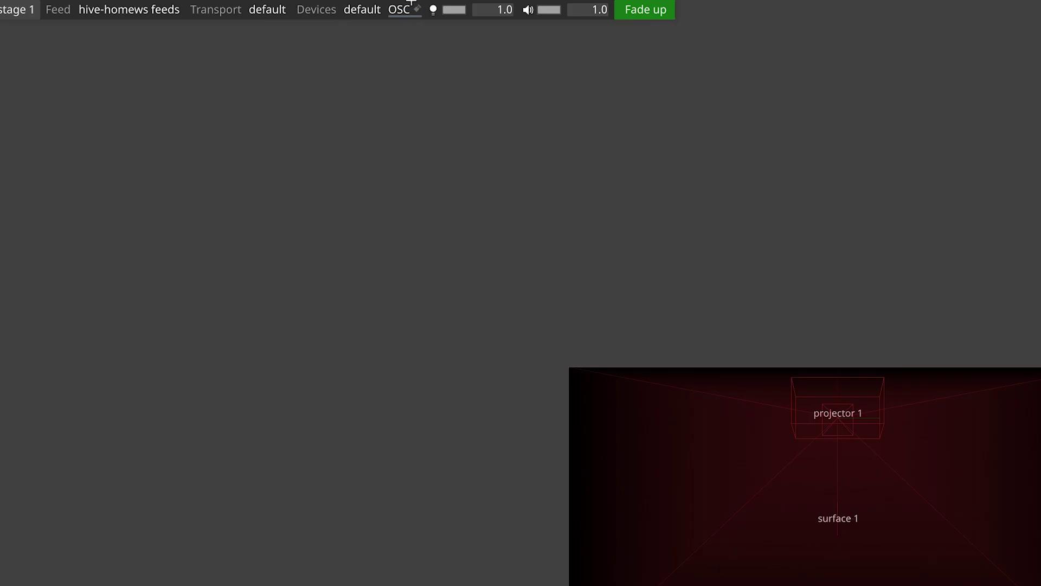
click(398, 12)
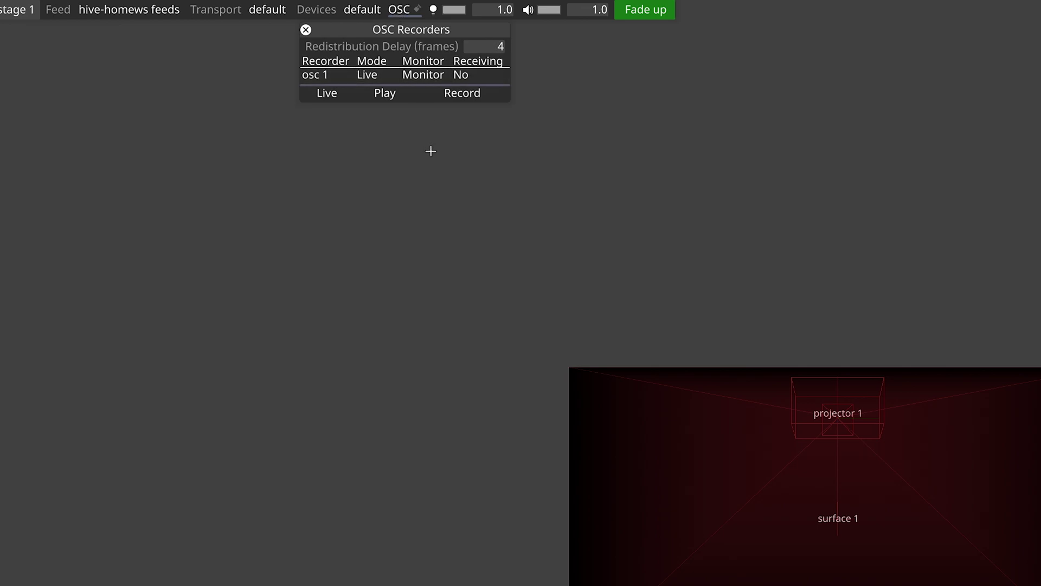
click(423, 74)
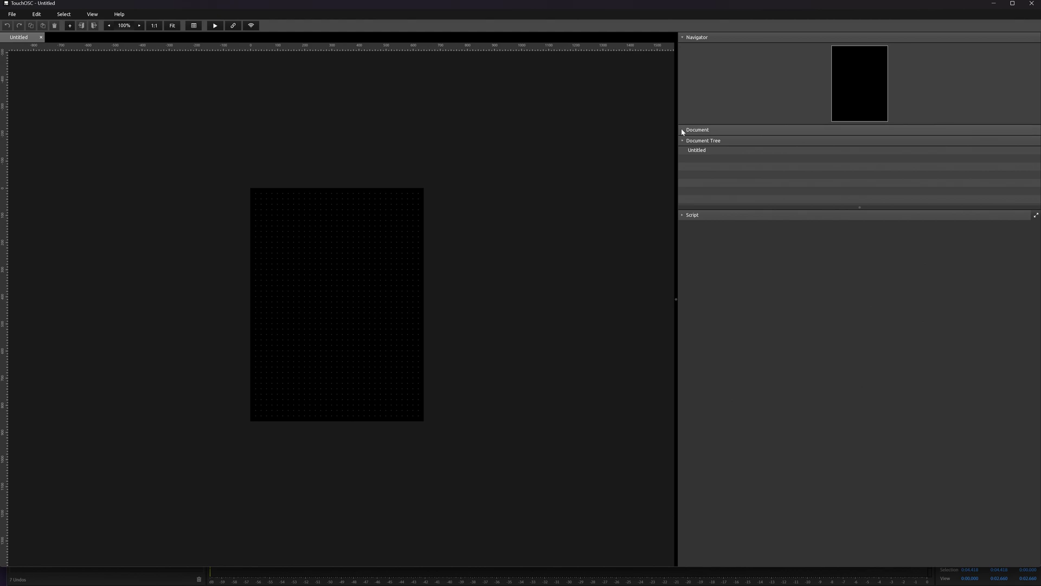
Switch to TouchOSC and set the document size to 860 wide by 640 high.
click(683, 131)
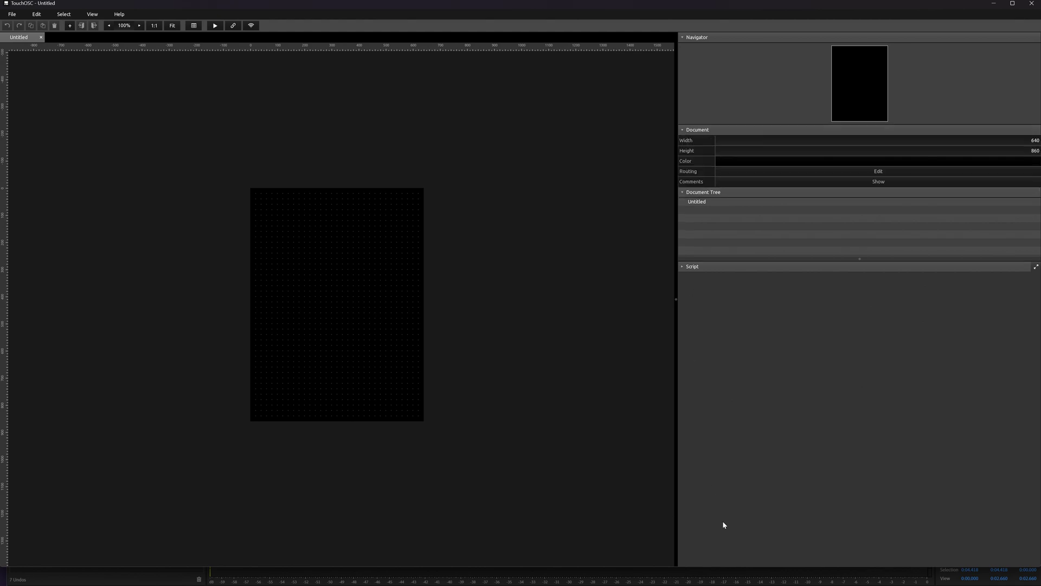
click(1028, 140)
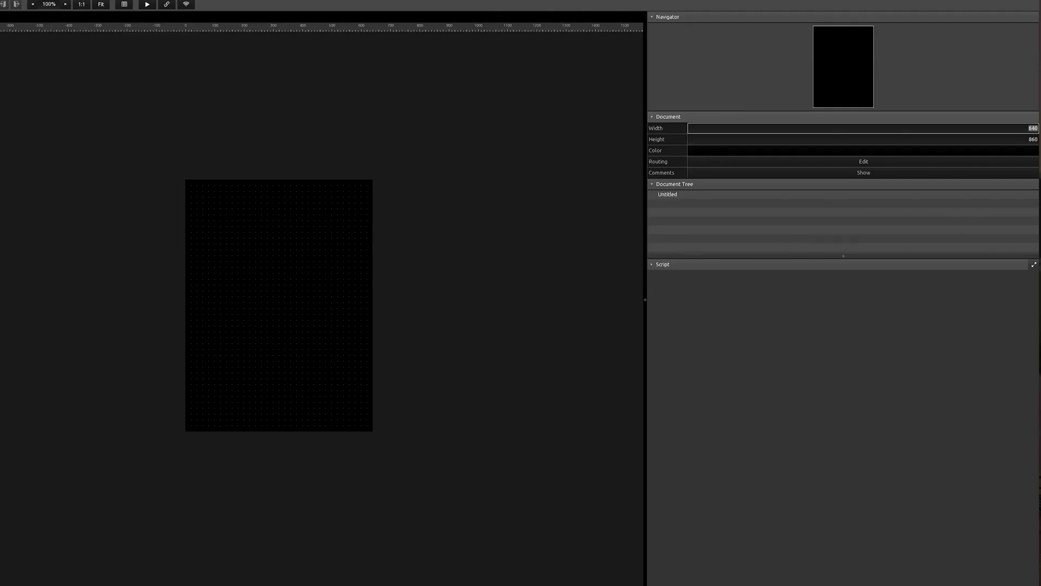
key(Tab)
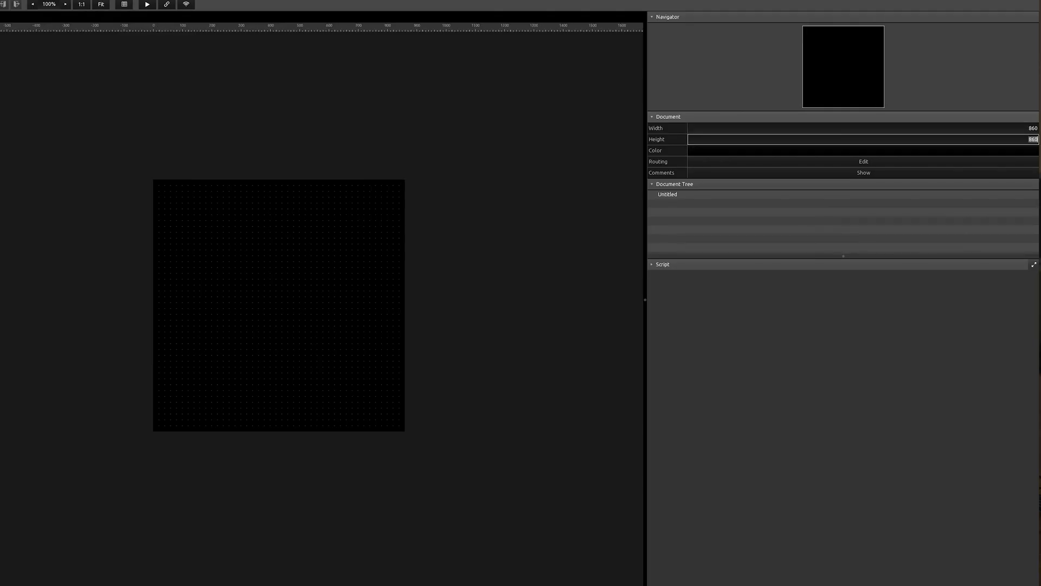
text(640)
key(Return)
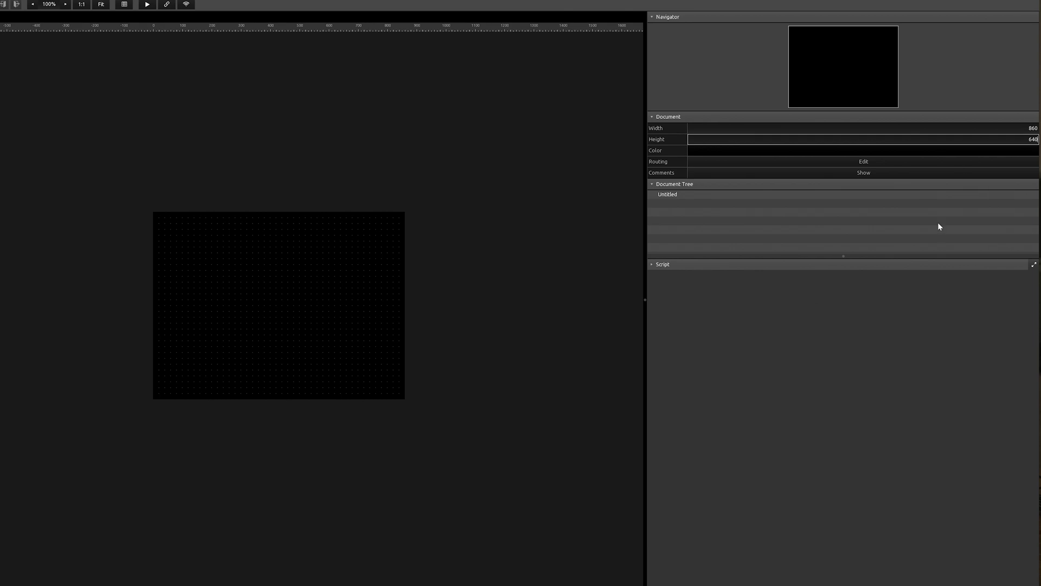
Add a button near the middle of the canvas and place a fader just beside it at X 400, Y 200.
ctrl+scroll(473, 435, up, 5)
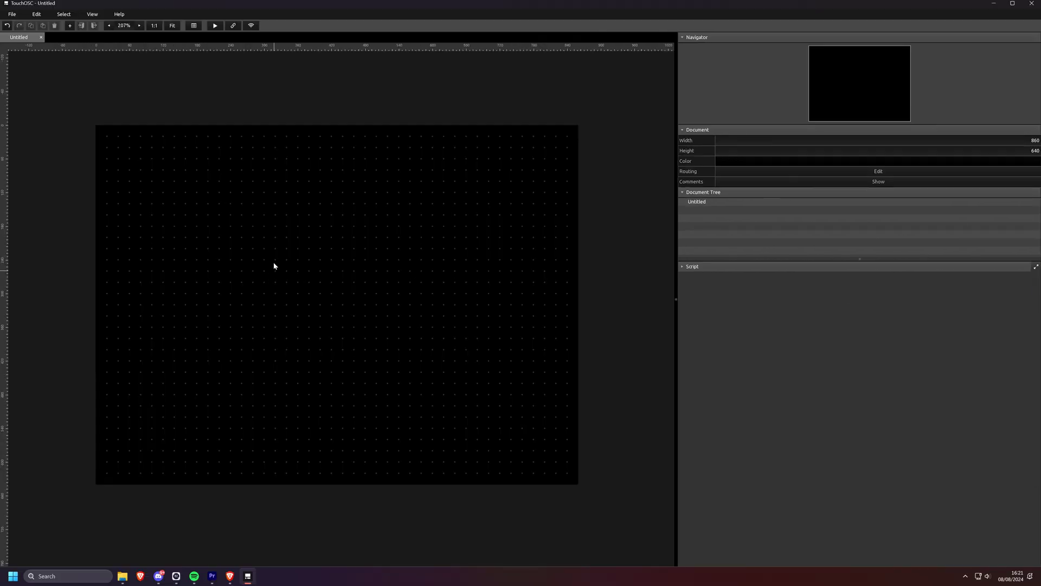
right_click(281, 242)
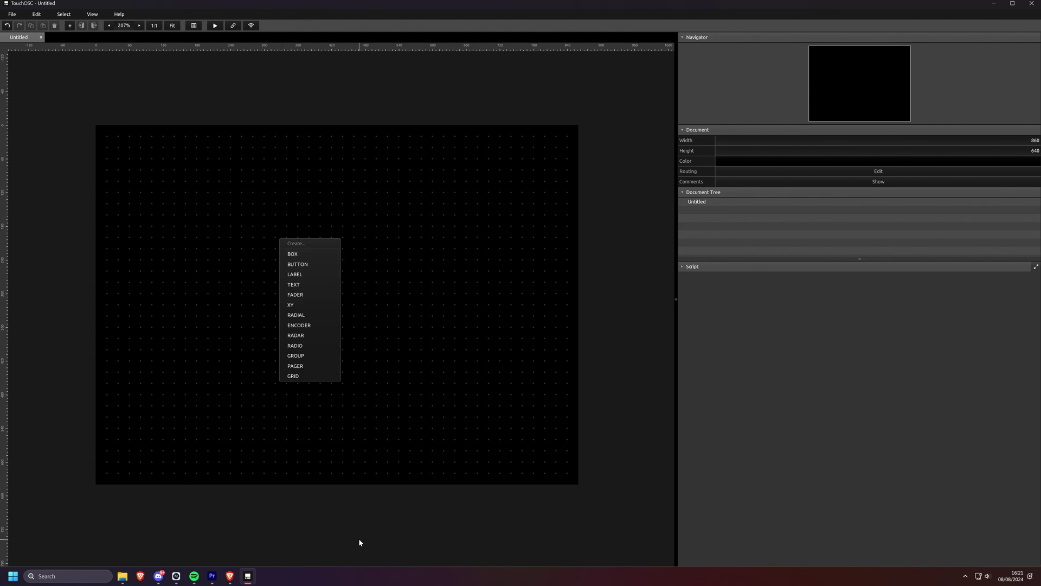
click(303, 265)
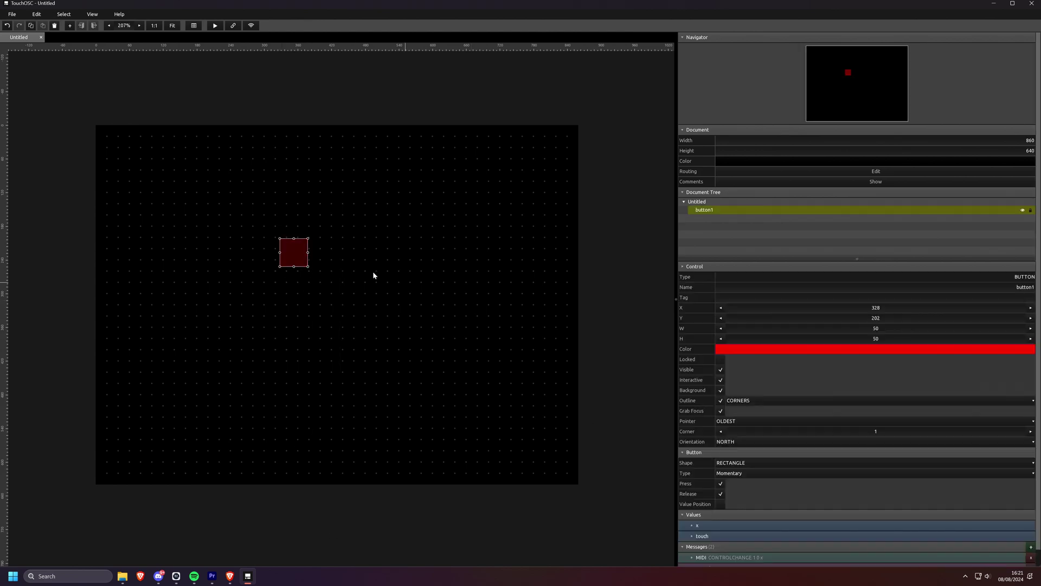
right_click(352, 263)
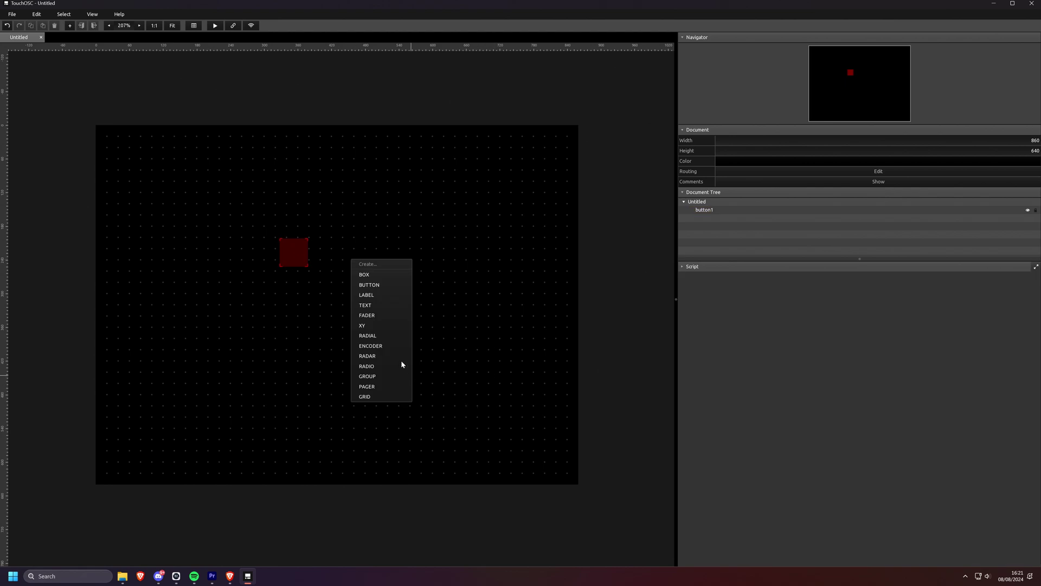
click(383, 314)
drag(369, 277, 337, 253)
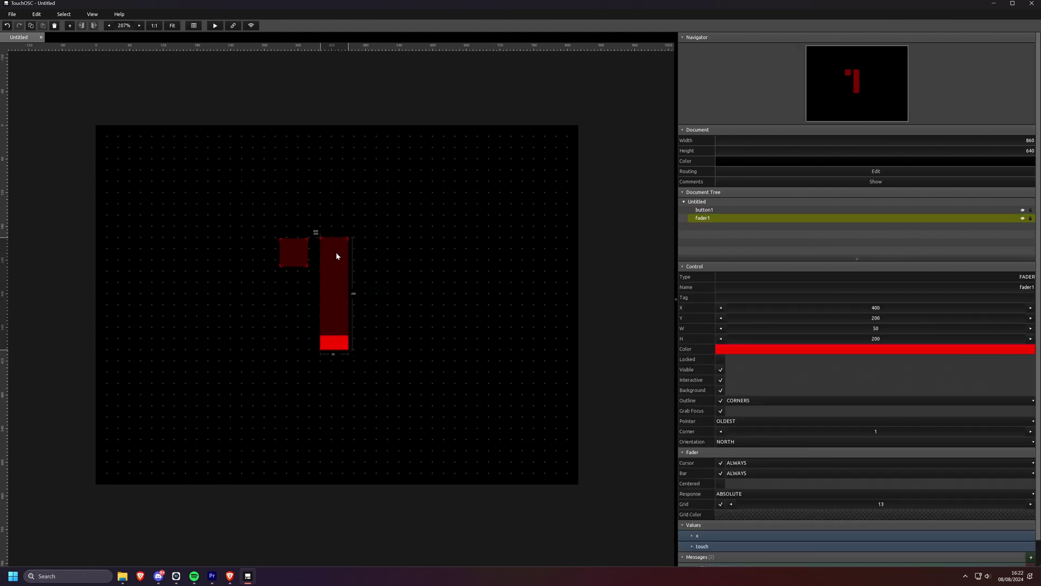
click(553, 463)
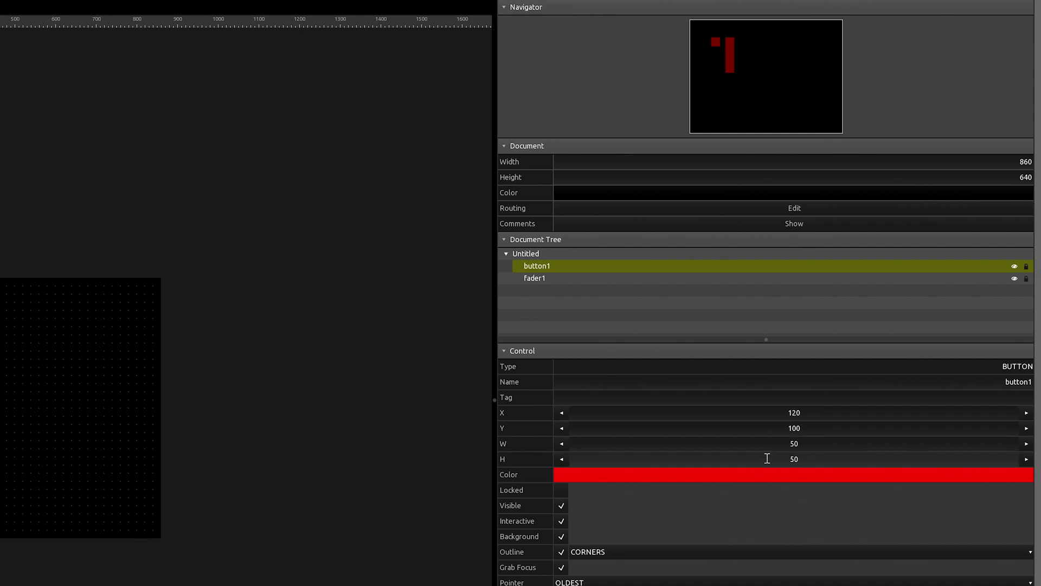
Change the button's color from the color picker to bright green.
click(705, 476)
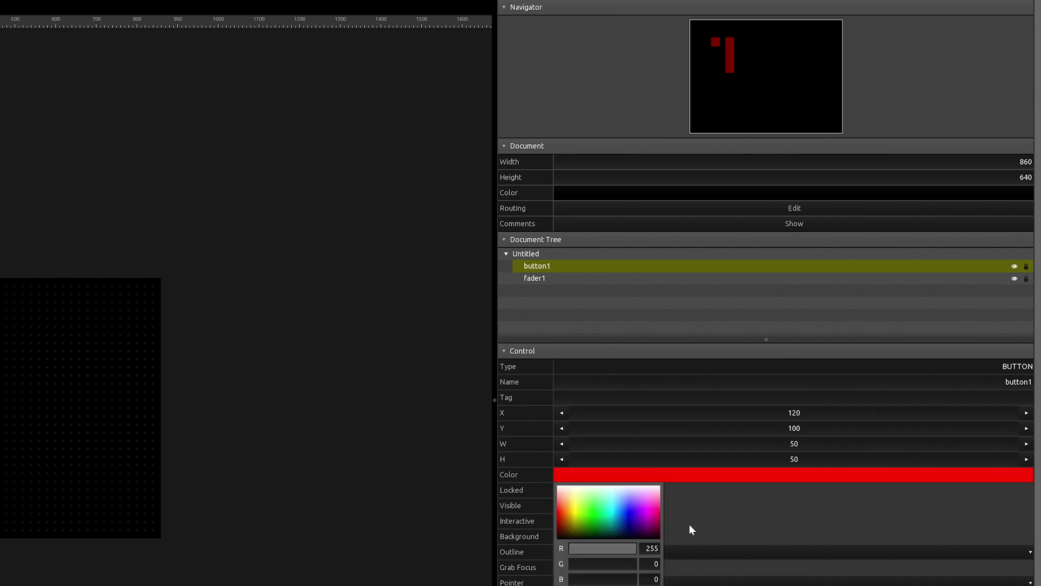
click(588, 515)
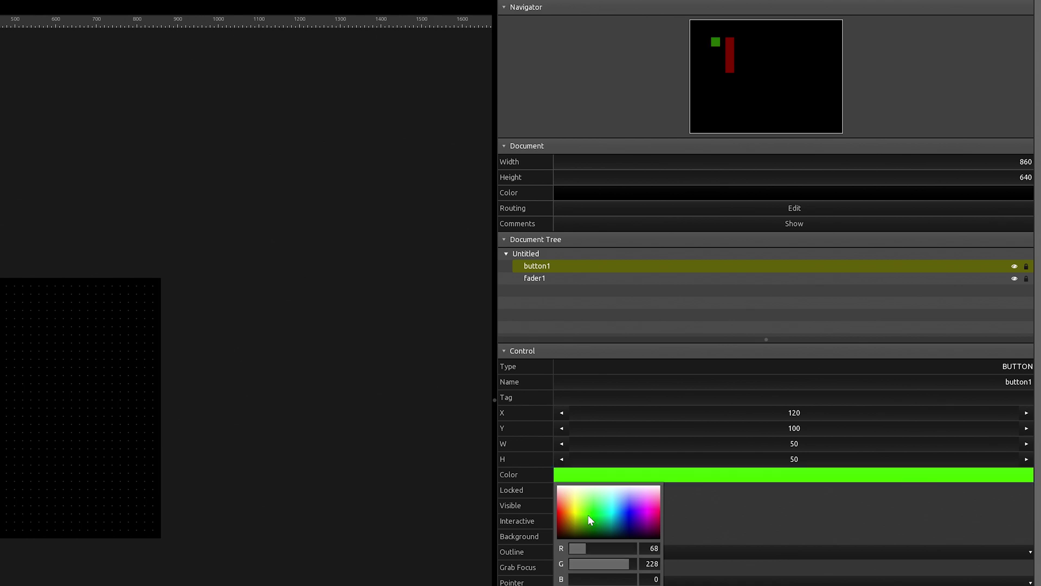
click(765, 519)
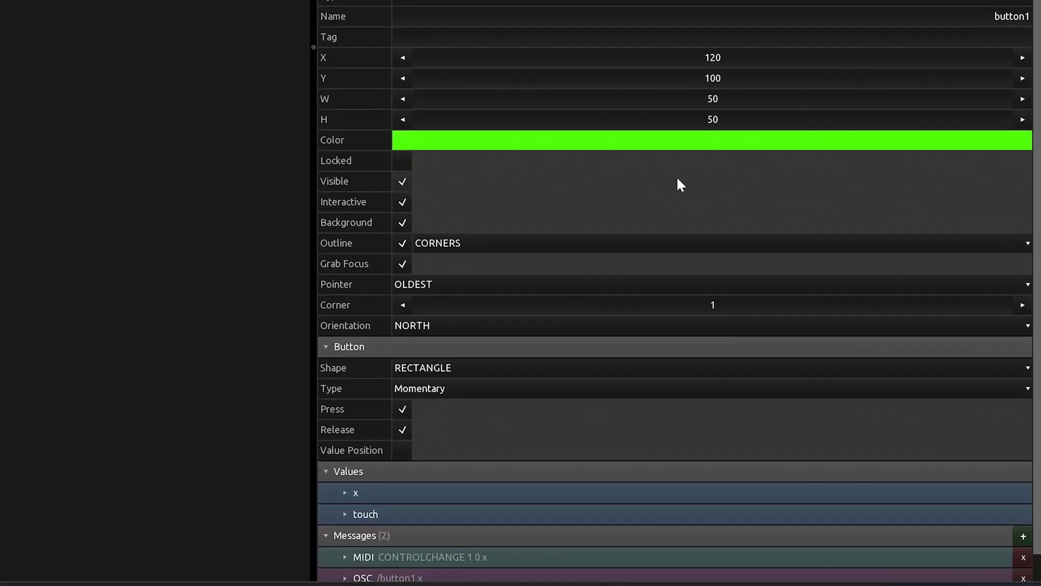
Expand the green button's OSC message and examine its trigger, address and argument settings.
scroll(878, 371, down, 2)
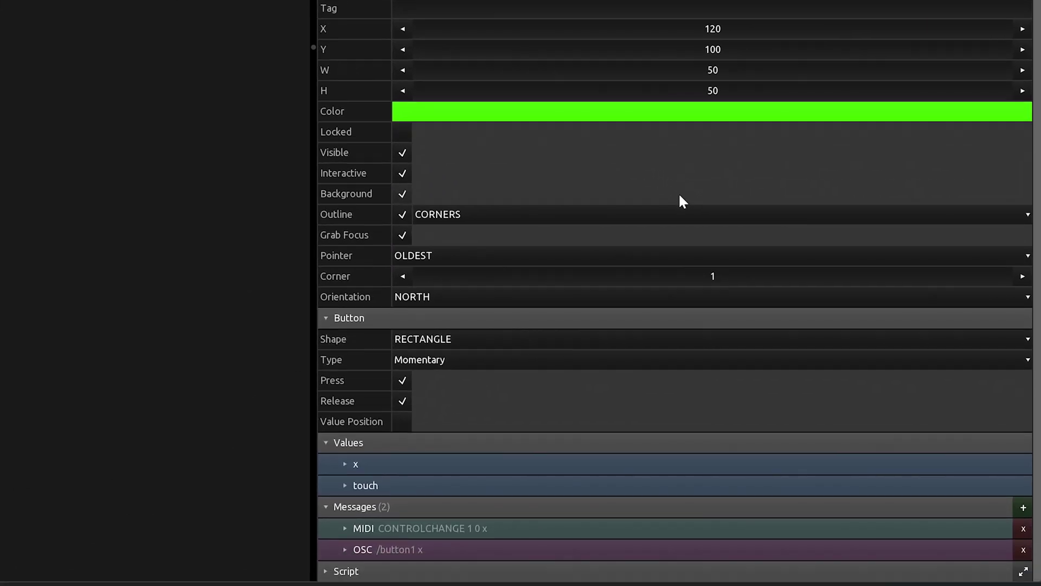
click(345, 549)
scroll(514, 439, down, 4)
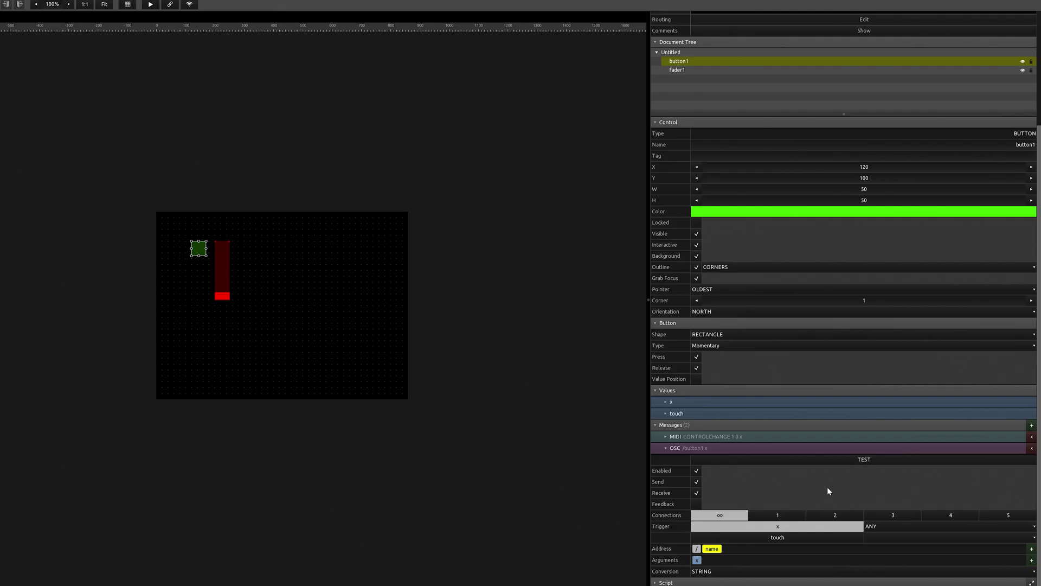
Rename the green button as hiveschool.
scroll(830, 482, up, 5)
click(1027, 290)
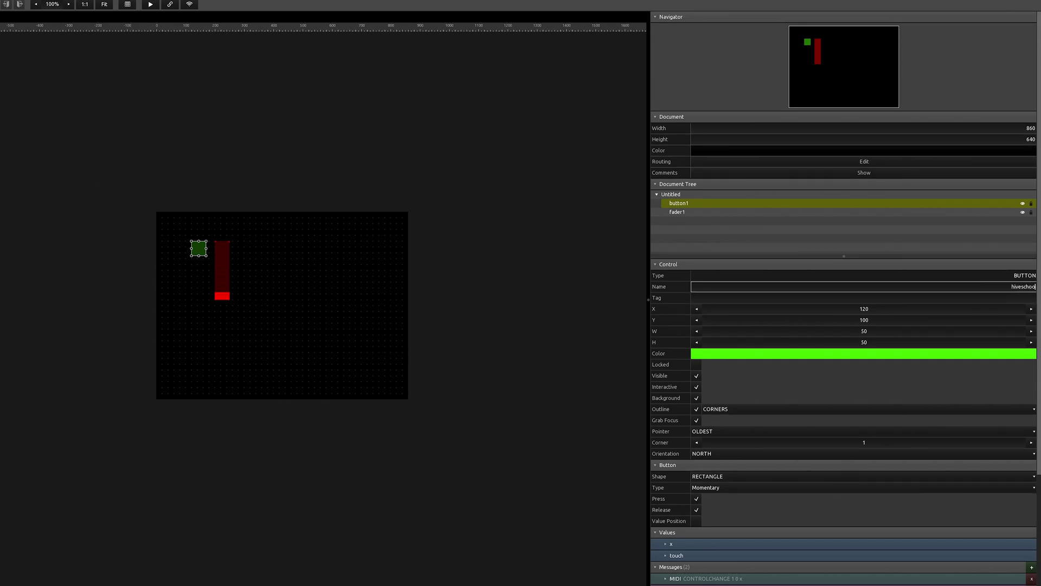
scroll(833, 370, down, 5)
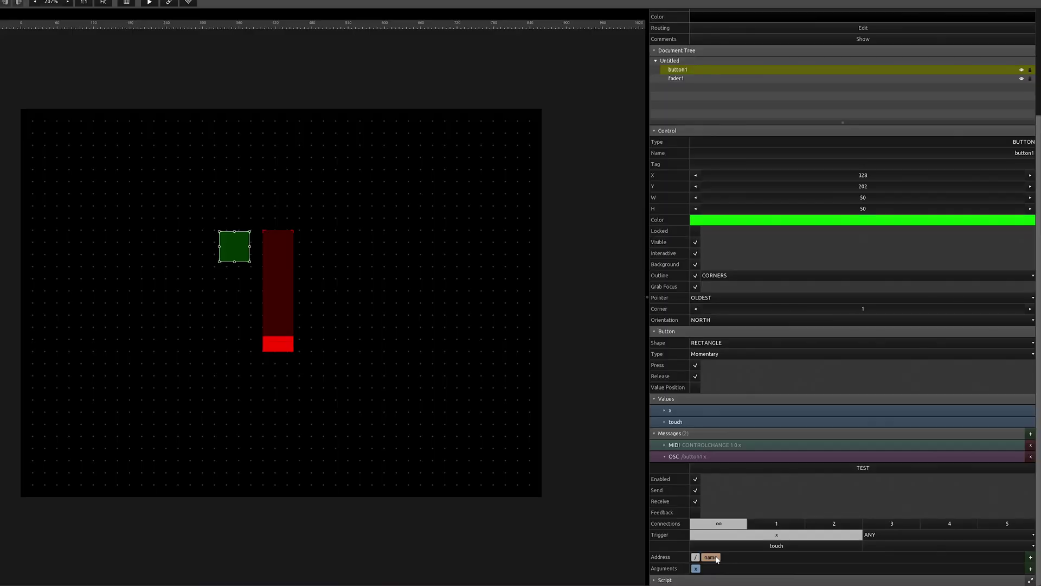
Replace the green button's OSC address parts with the constant /d3/showcontrol/stop and show the x argument's settings.
scroll(712, 555, down, 1)
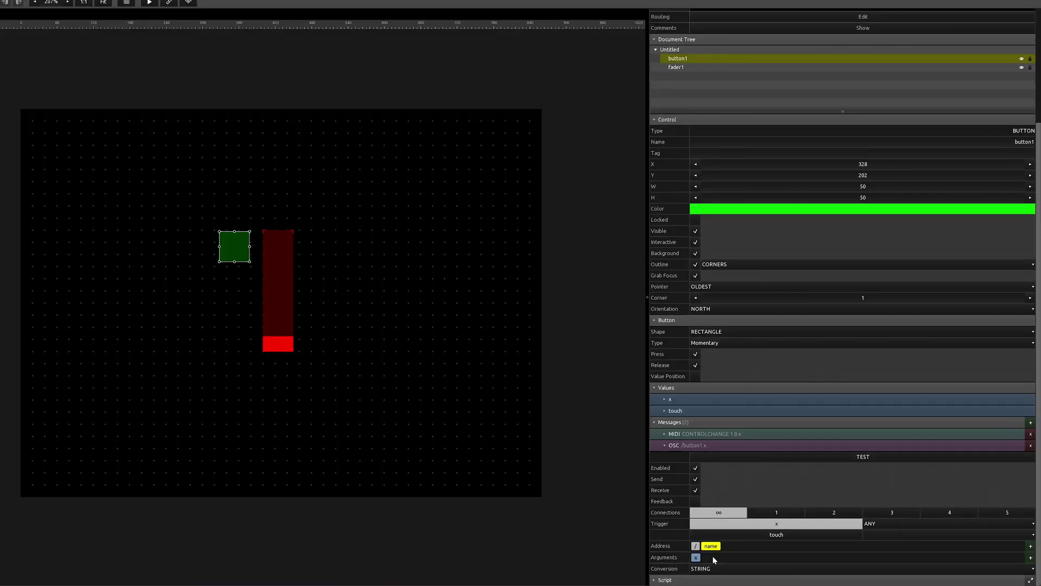
click(697, 558)
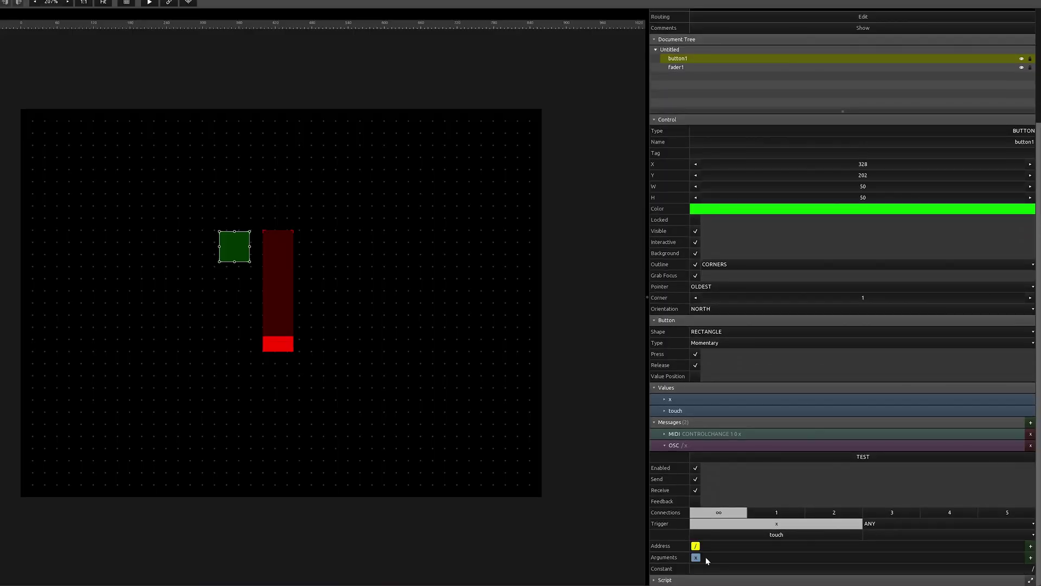
key(Delete)
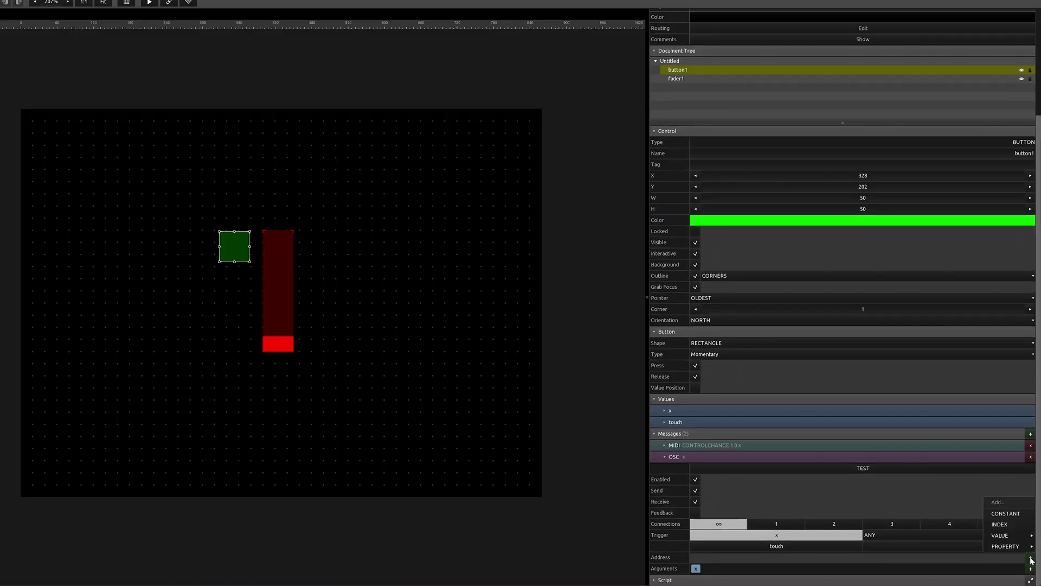
click(1000, 514)
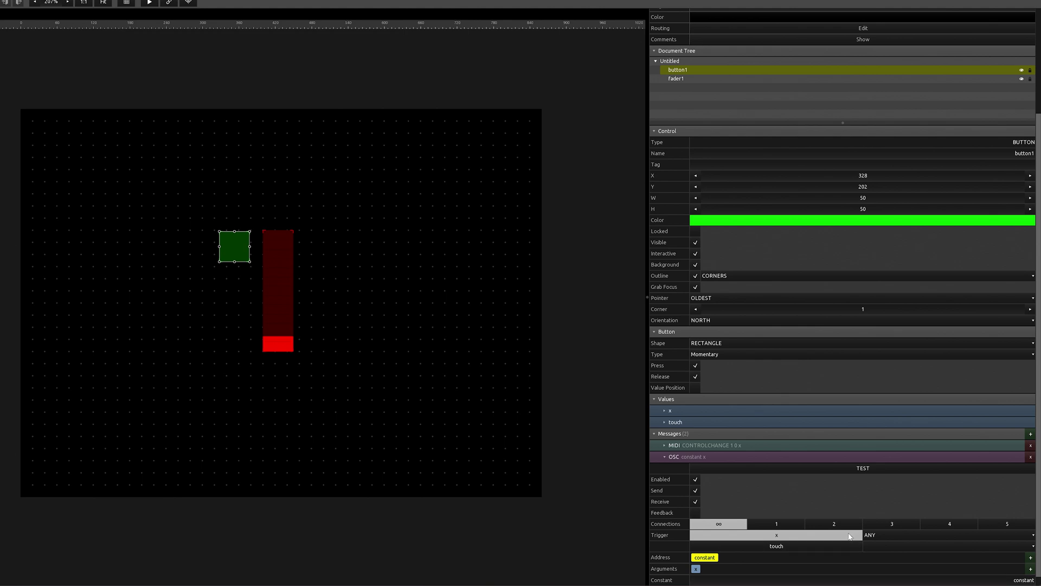
double_click(1012, 568)
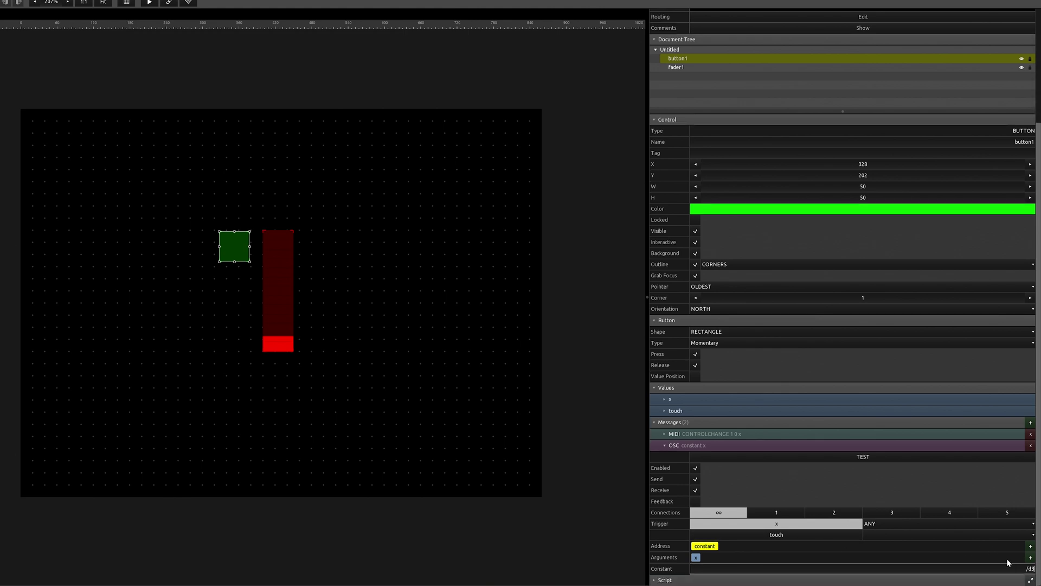
text(/d3/showcontrol/stop)
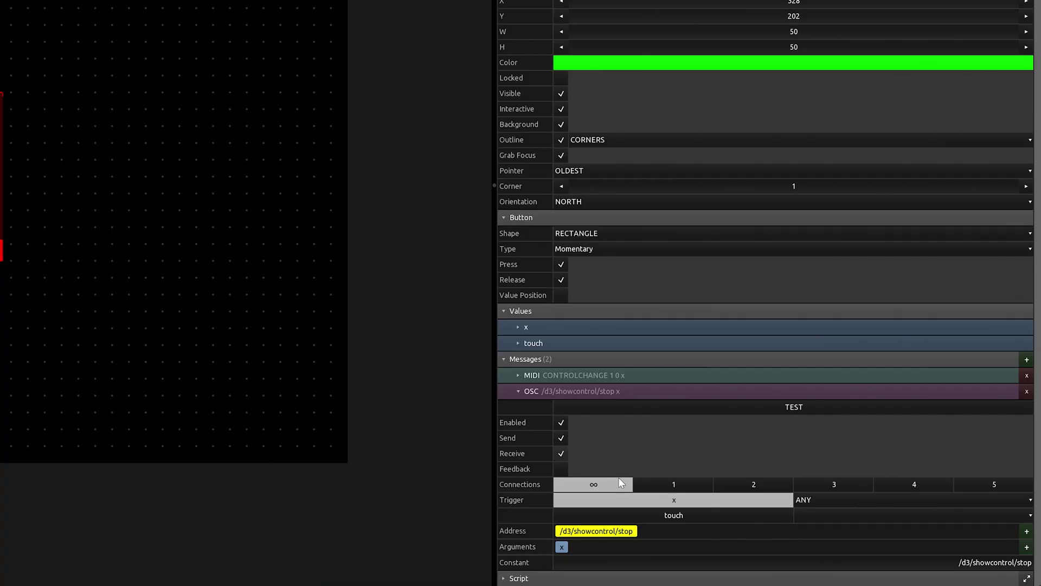
click(697, 559)
scroll(673, 492, down, 1)
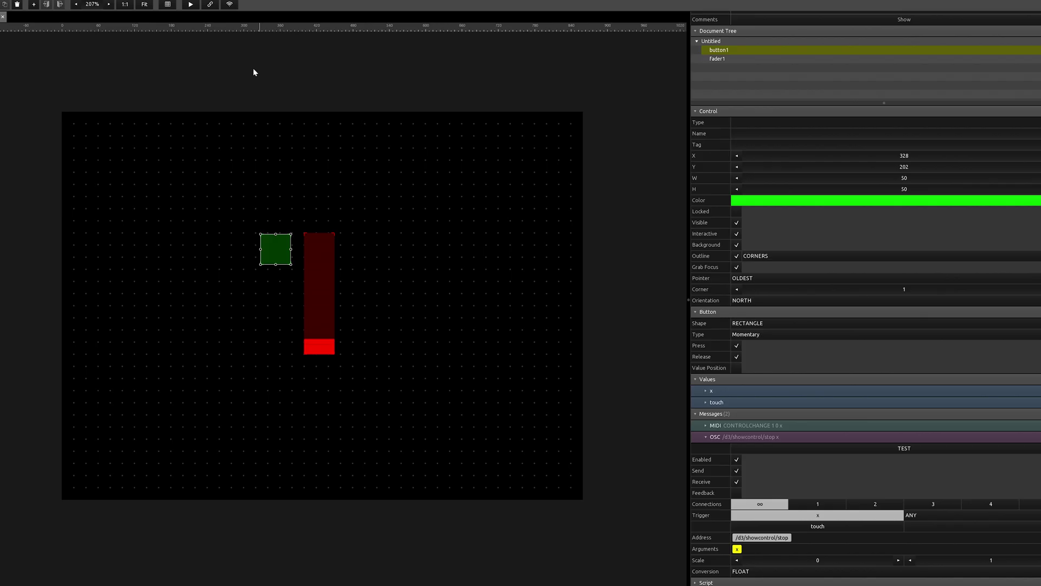
Add a new button above the green button and fader, and duplicate it twice to form an evenly spaced row of three.
right_click(274, 164)
click(288, 189)
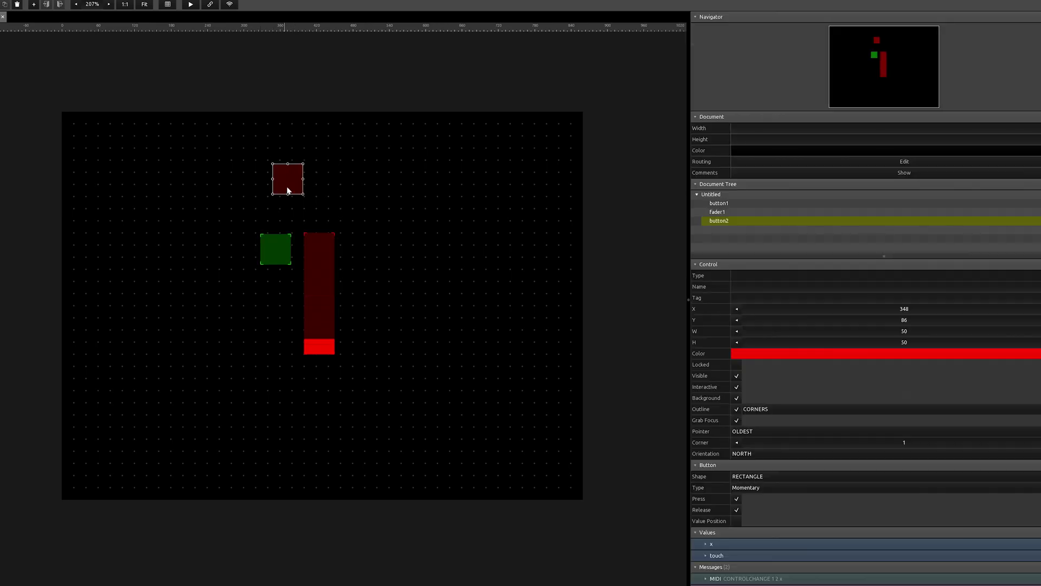
key(ctrl+d)
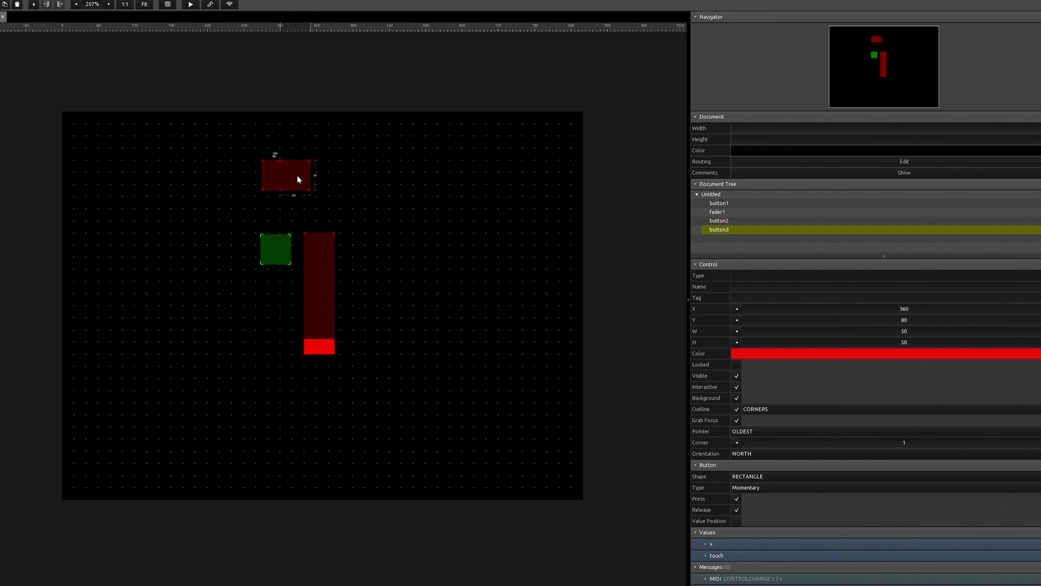
key(ctrl+d)
drag(318, 180, 355, 177)
click(421, 210)
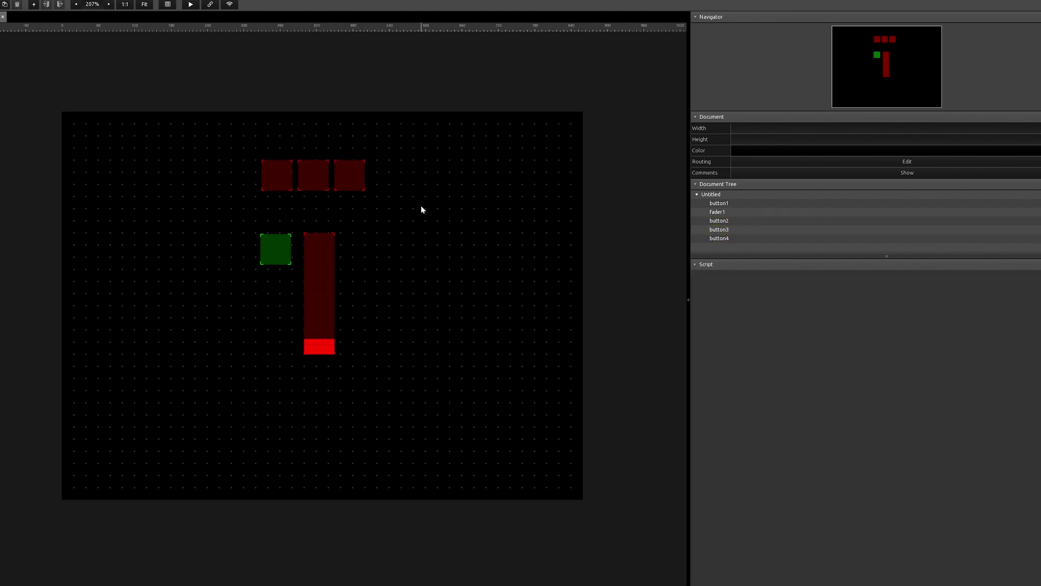
Replace the first row button's OSC address parts with the constant /d3/showcontrol/cue and copy that address.
click(285, 183)
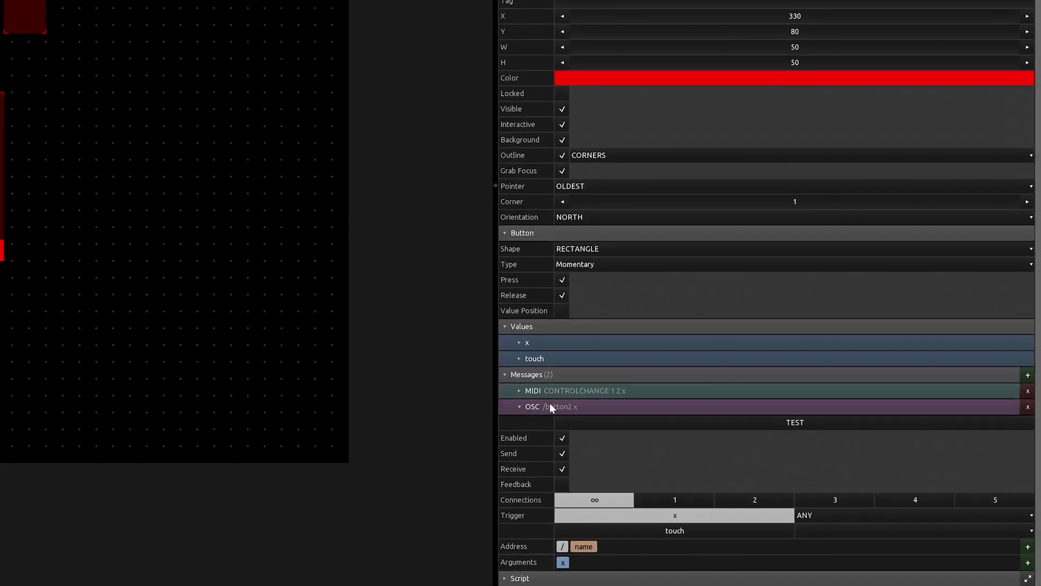
click(584, 546)
key(Delete)
key(Delete)
click(1028, 547)
click(987, 485)
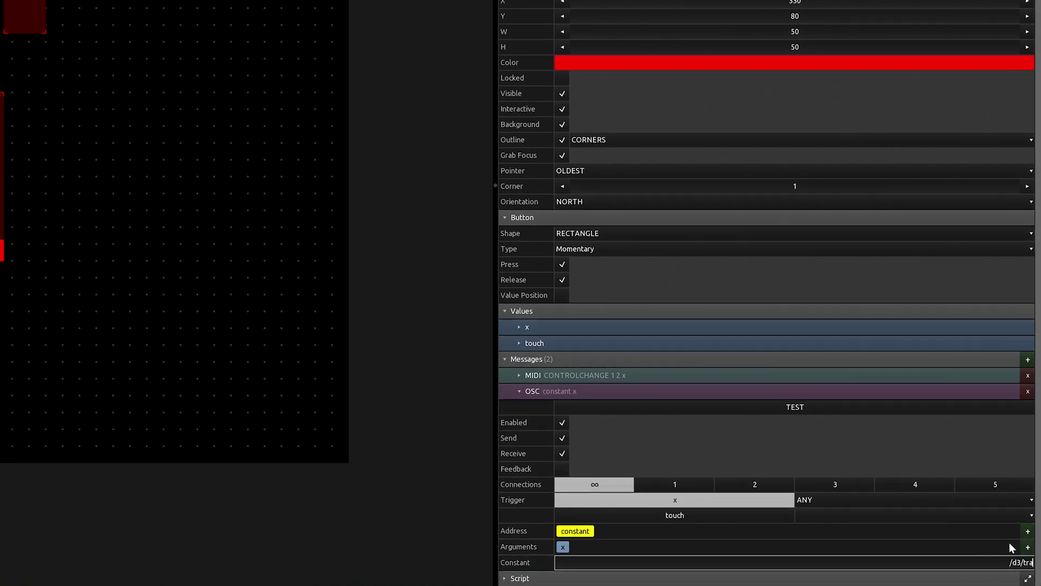
text(/d3/showcontrol/cue)
key(Return)
key(ctrl+c)
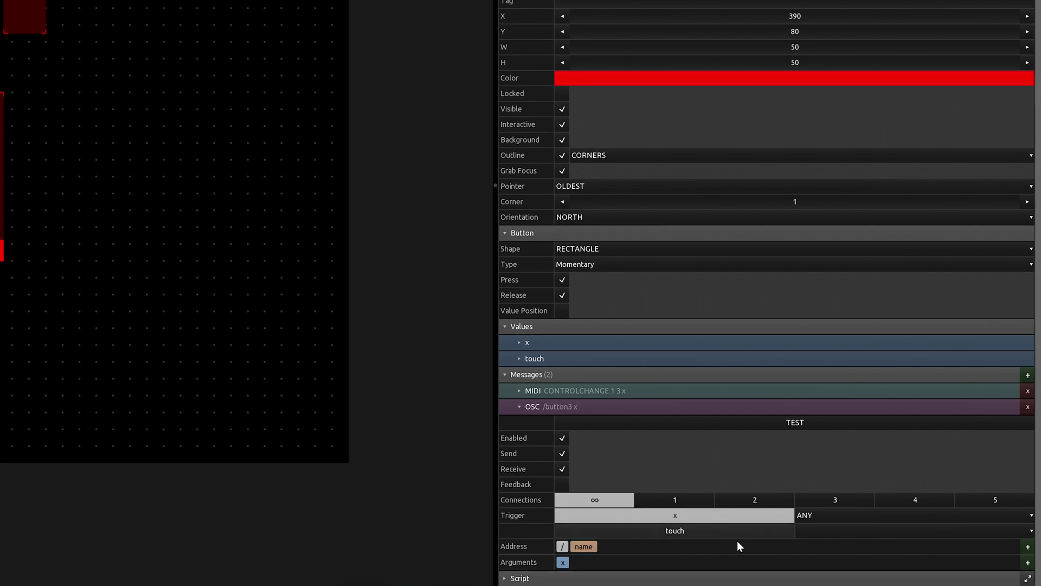
Replace the second row button's OSC address parts with the copied constant /d3/showcontrol/cue.
click(590, 549)
key(Delete)
click(562, 546)
key(Delete)
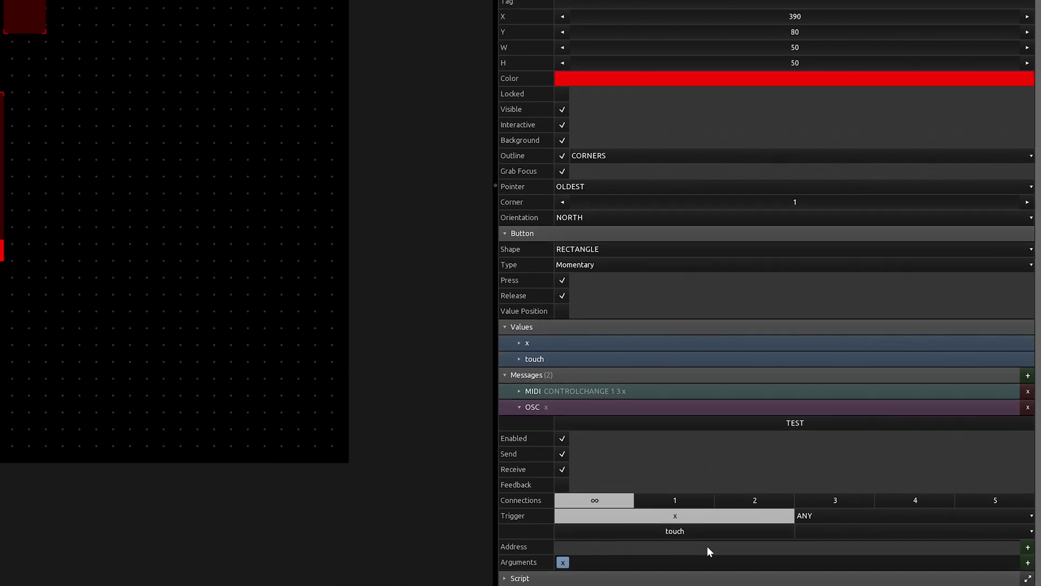
click(1028, 547)
click(976, 534)
click(821, 578)
key(ctrl+v)
scroll(821, 581, down, 1)
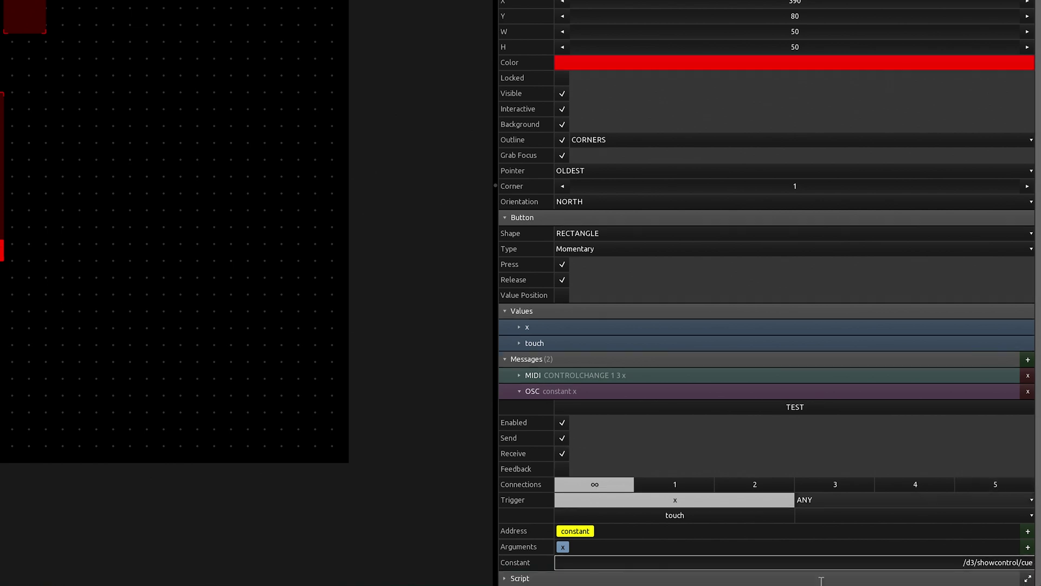
Replace the third row button's OSC address parts with the copied constant /d3/showcontrol/cue.
click(42, 22)
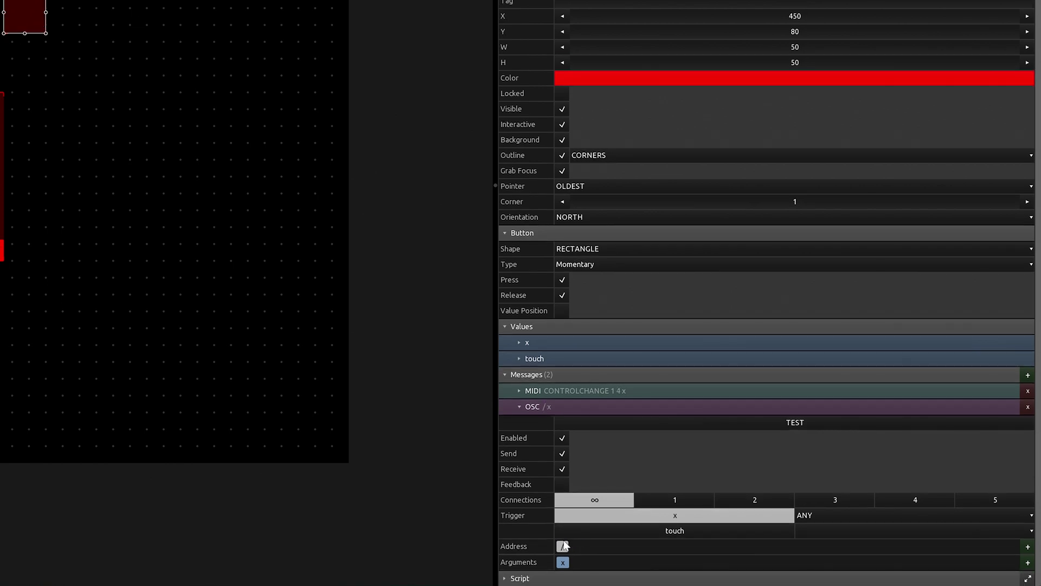
click(562, 546)
key(Delete)
click(1029, 548)
click(976, 486)
click(900, 577)
key(ctrl+v)
scroll(781, 488, down, 1)
key(Return)
Set the upper scale value of the third row button's OSC x argument to 3.
scroll(932, 553, down, 1)
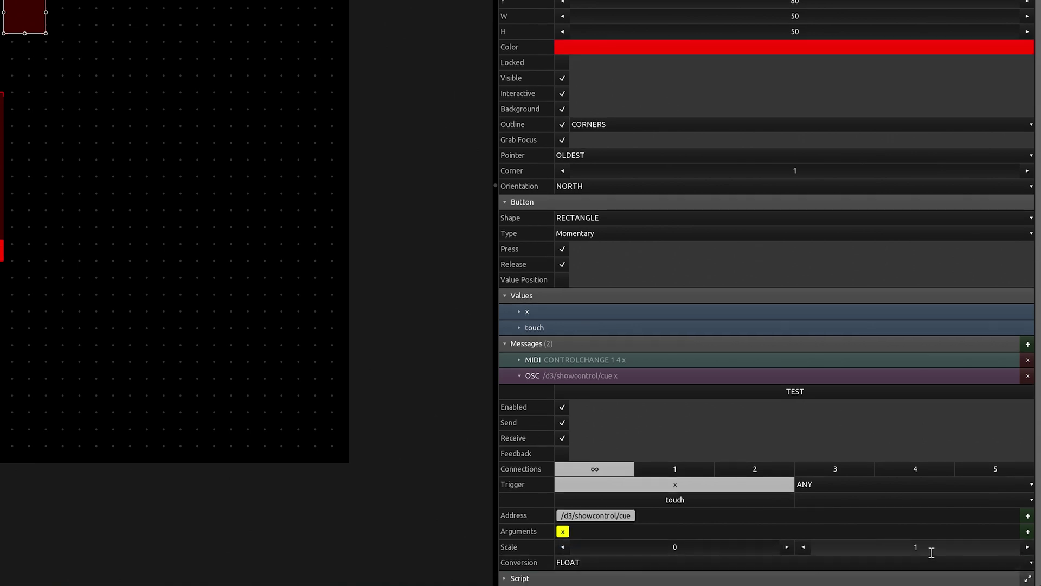
text(3)
key(Escape)
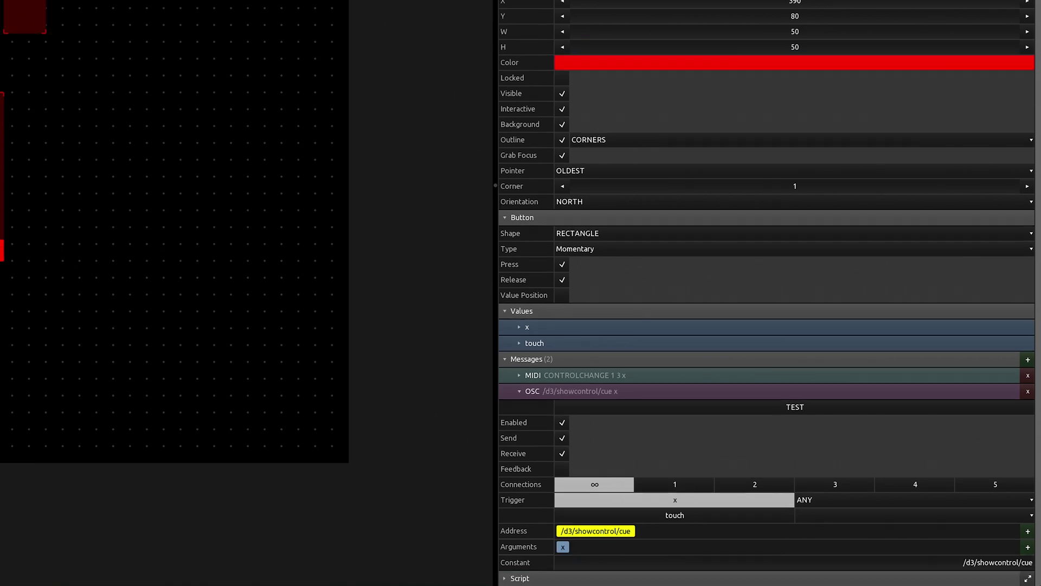
Set the upper scale value of the second row button's OSC x argument to 2.
click(907, 551)
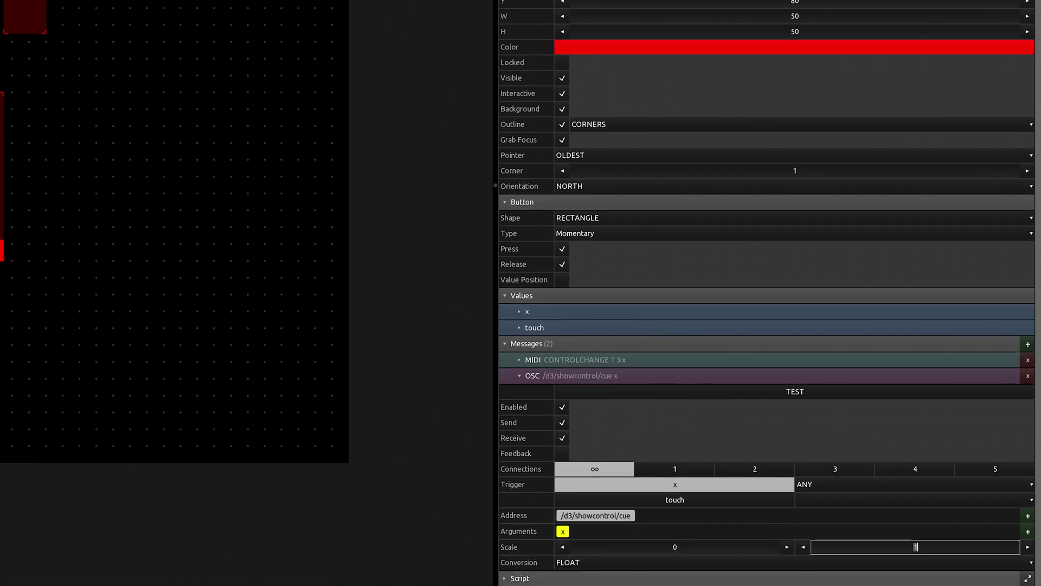
text(2)
key(Return)
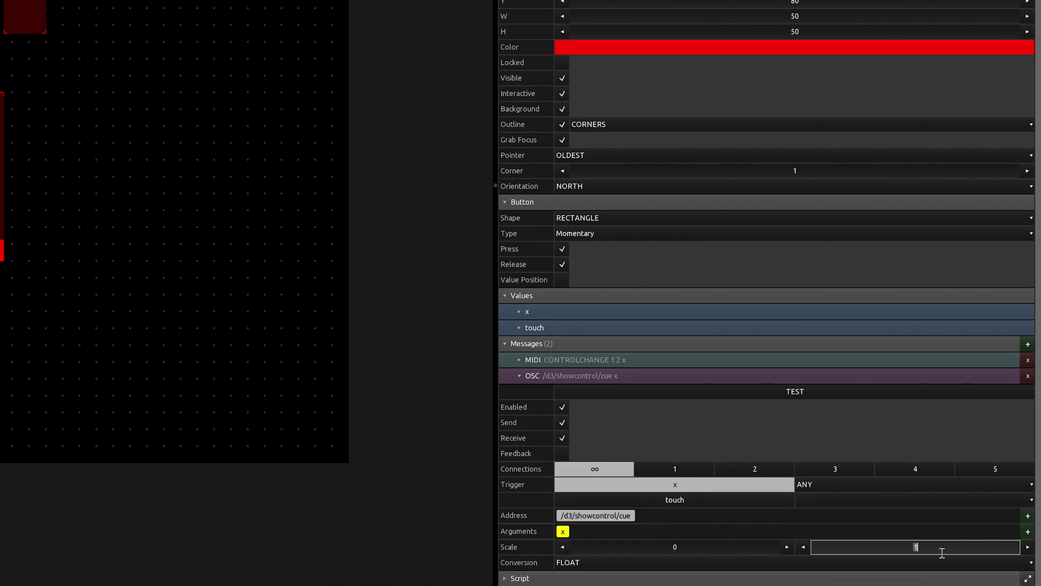
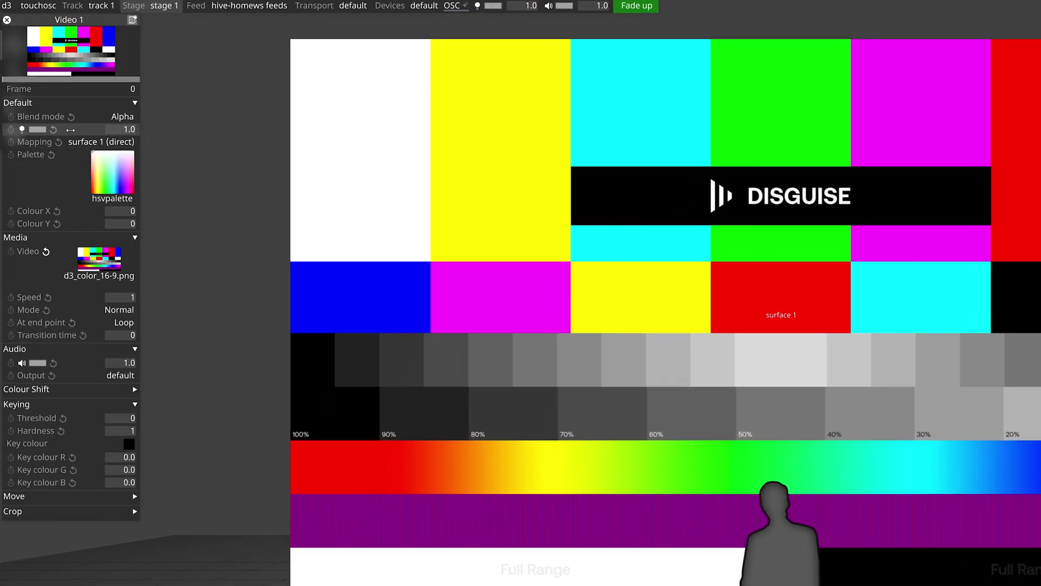
In disguise, set the Video 1 layer's brightness expression to osc:d3.video1.brightness.
right_click(47, 88)
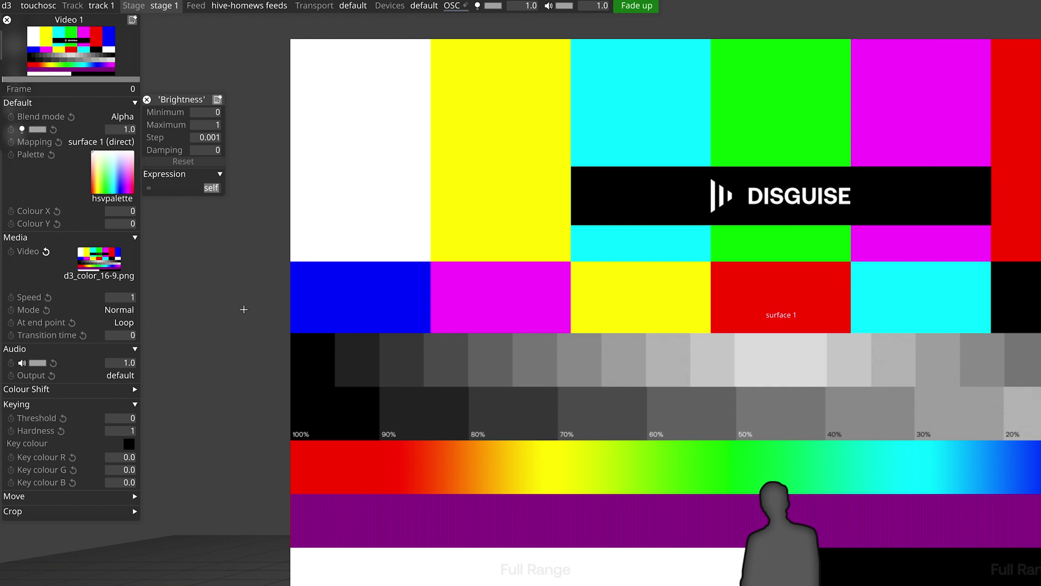
text(osc:)
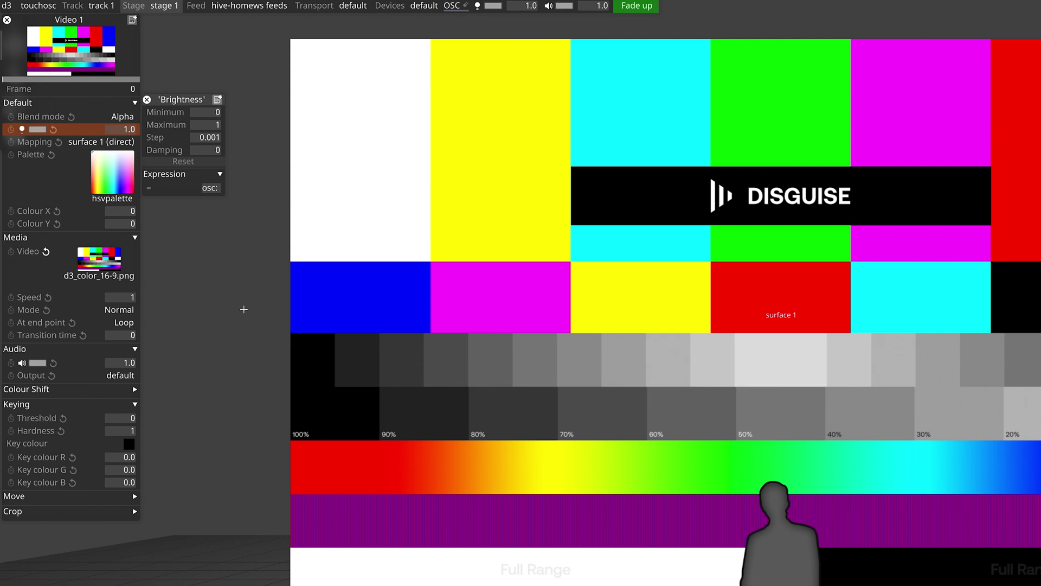
text(d3)
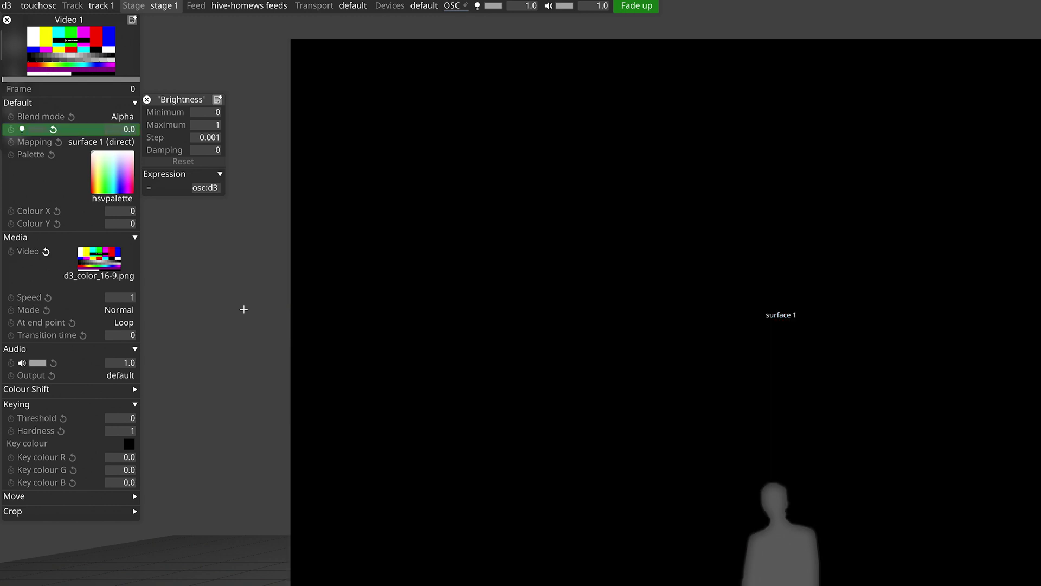
text(.video1.bright)
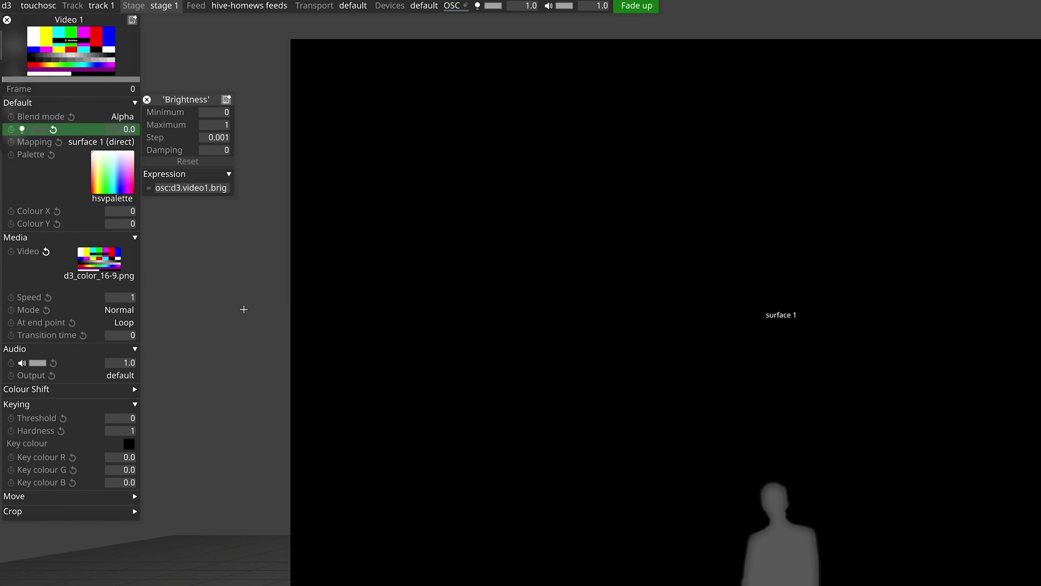
text(ness)
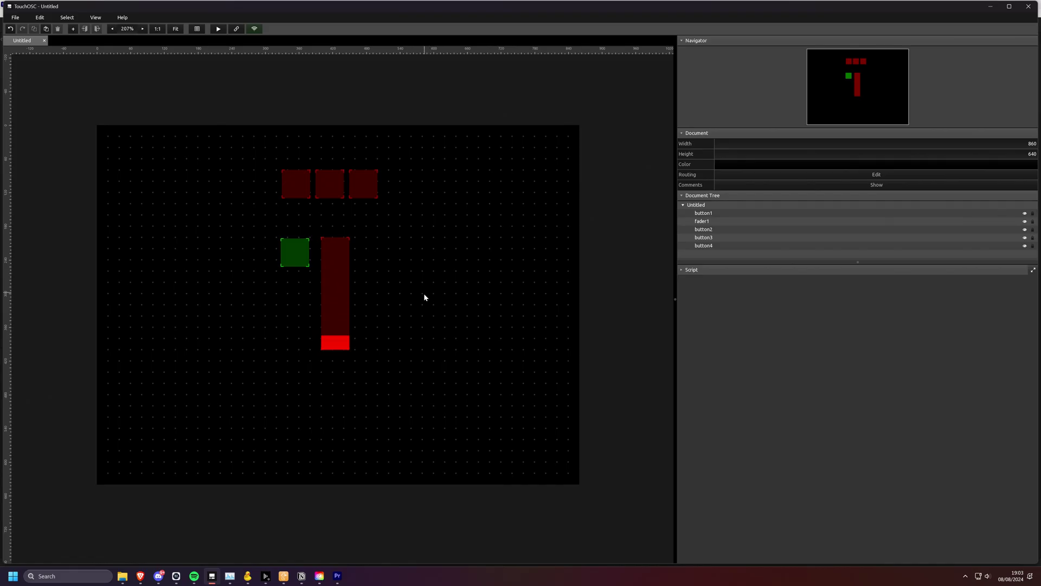
In TouchOSC, replace the fader's OSC address parts with the constant /d3/video1/brightness.
click(347, 271)
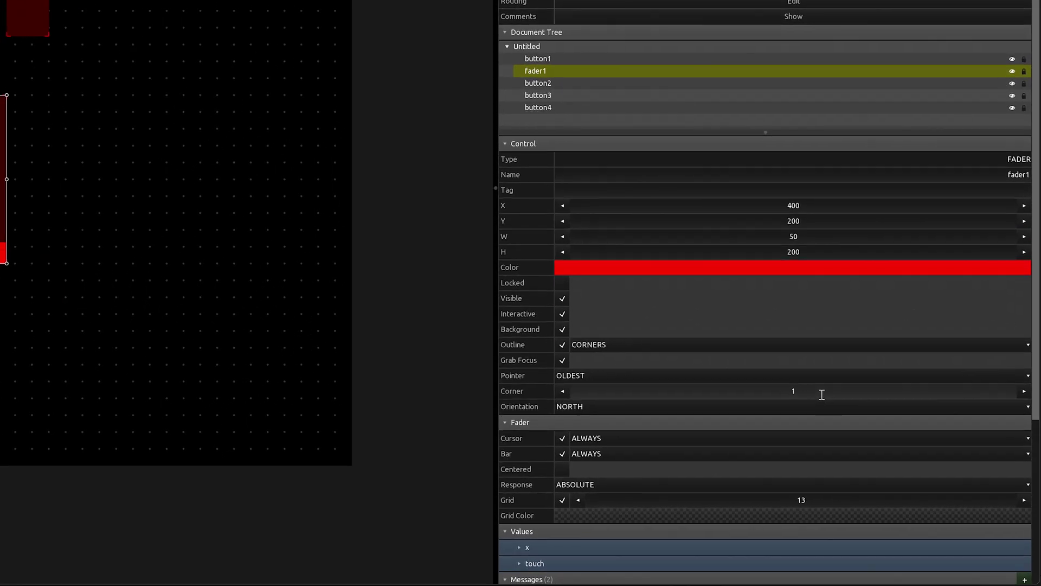
scroll(888, 428, down, 2)
scroll(815, 375, down, 3)
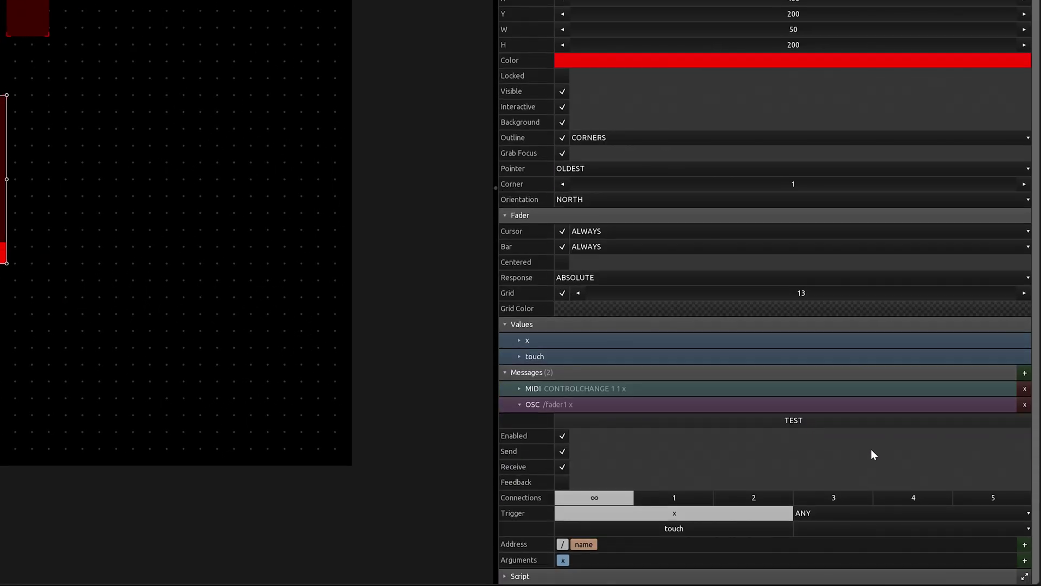
click(584, 544)
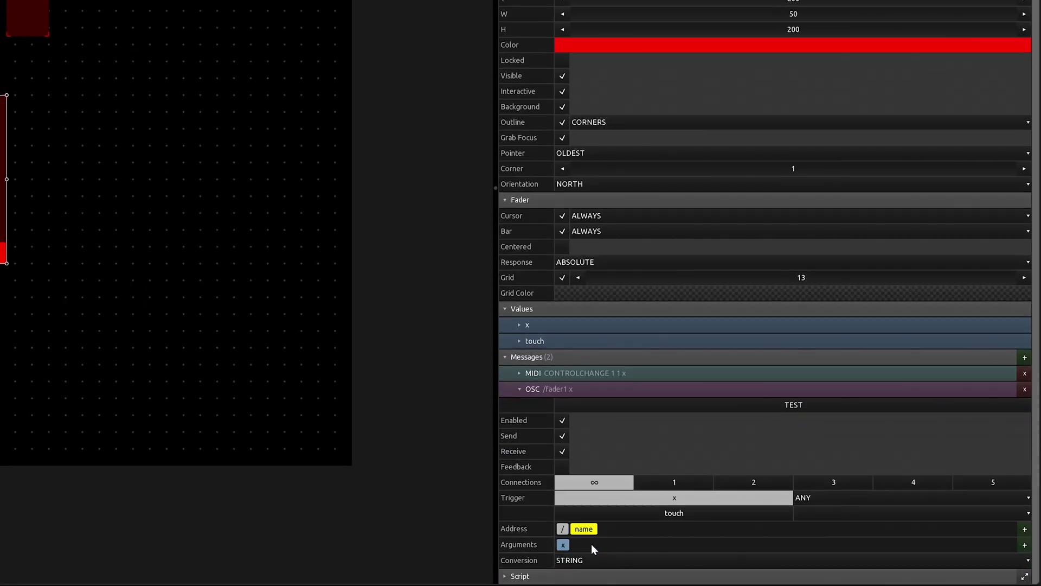
key(Delete)
click(1025, 546)
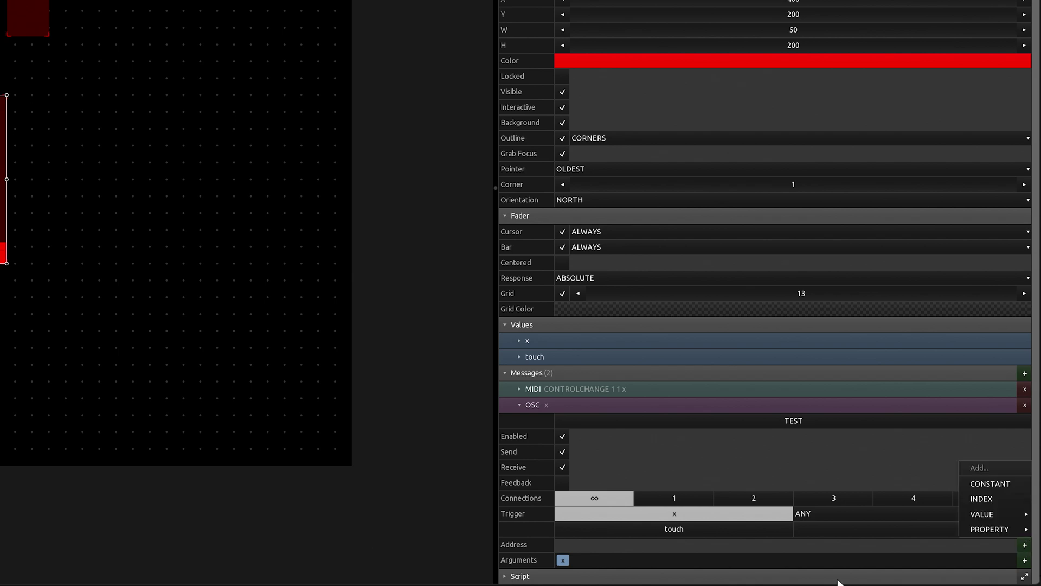
click(1004, 482)
click(862, 576)
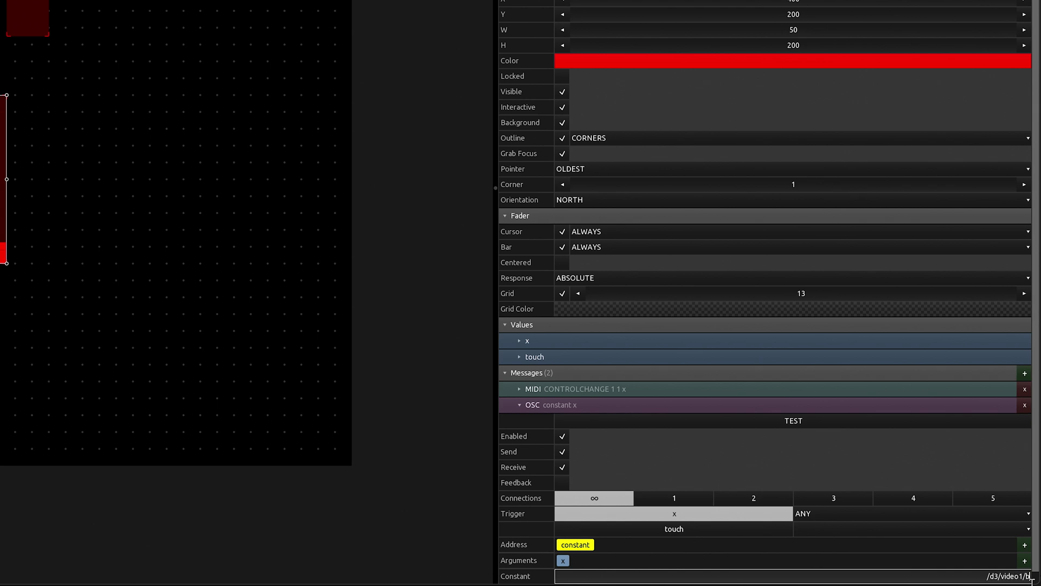
key(Return)
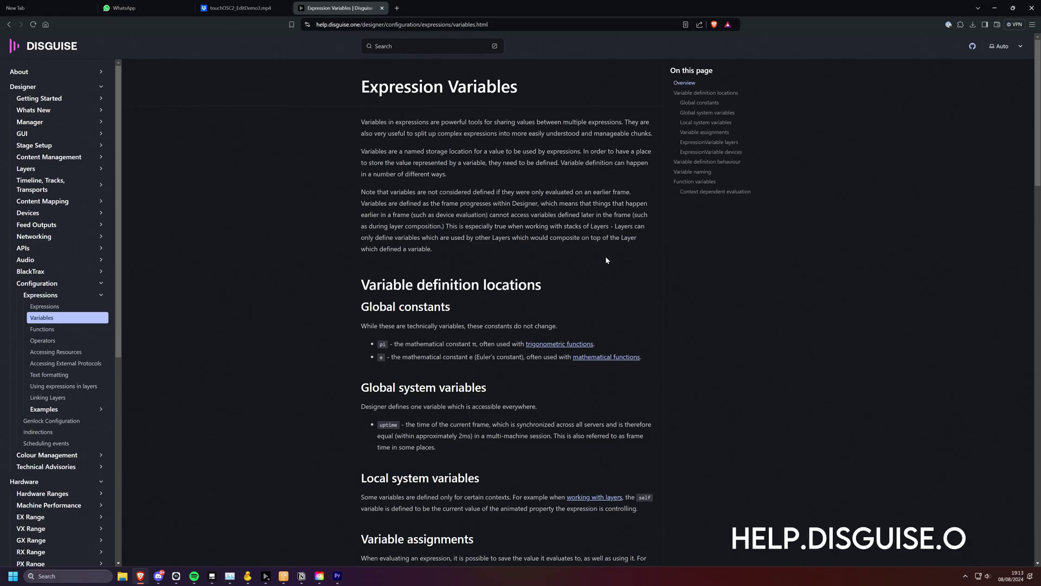
In the browser, read the disguise help page on expression variables, covering definition locations, variable assignments and ExpressionVariable layers.
scroll(599, 266, down, 1)
scroll(599, 274, down, 5)
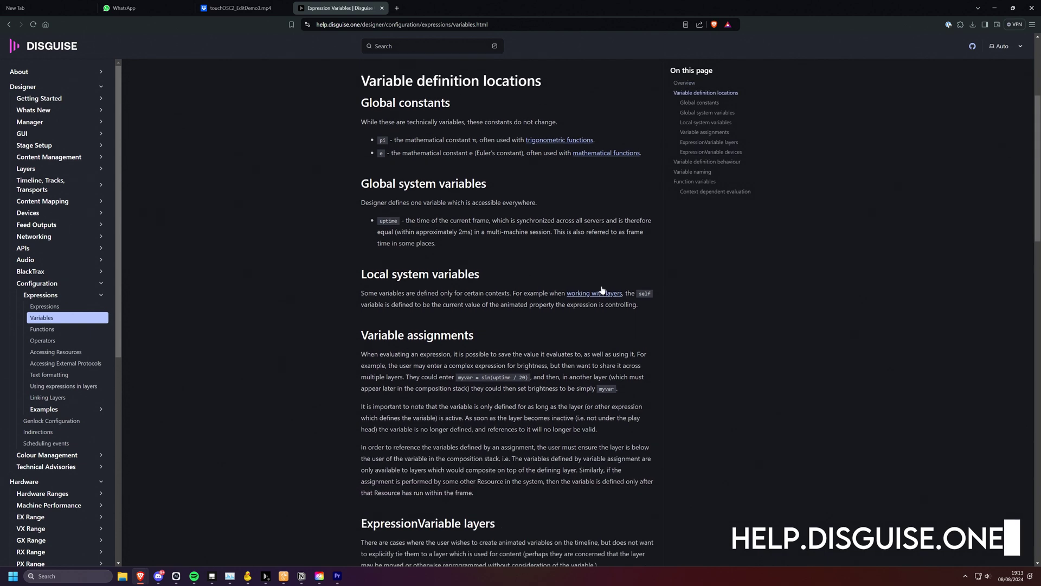
scroll(603, 296, down, 6)
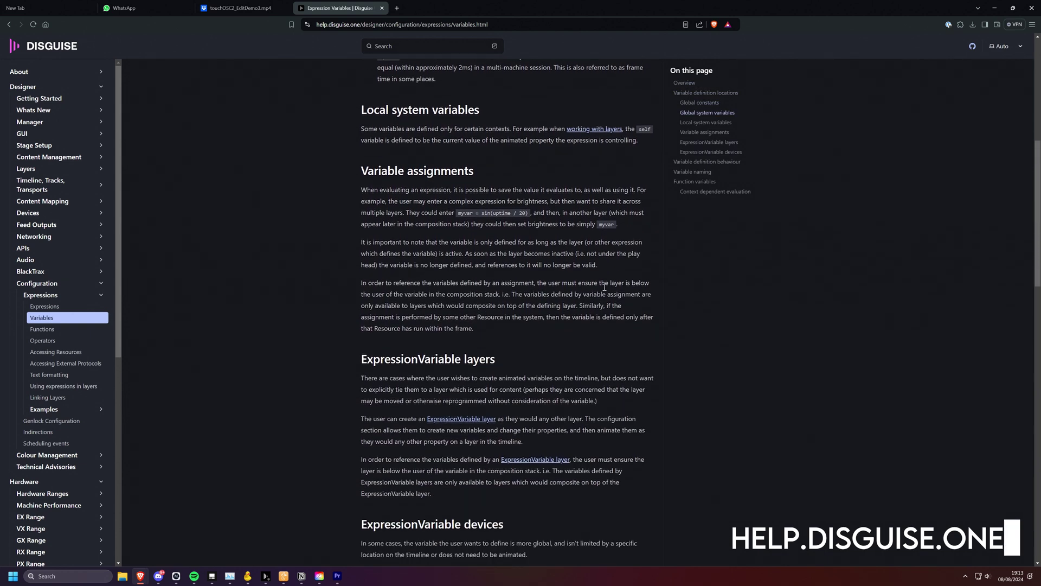